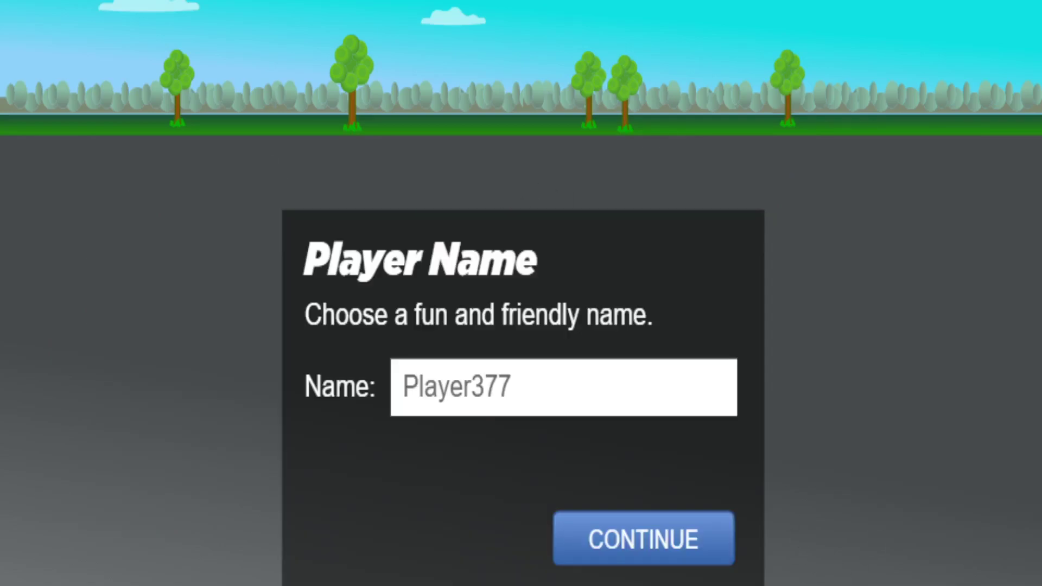
# Replace the default player name with Tom and continue into the lobby.
pyautogui.click(583, 393)
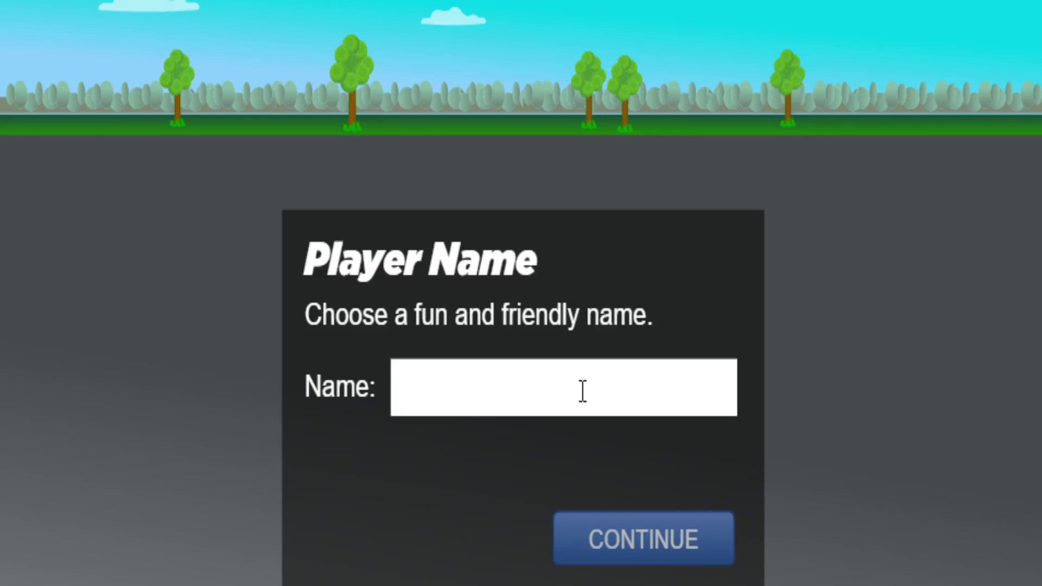
pyautogui.write('Tom')
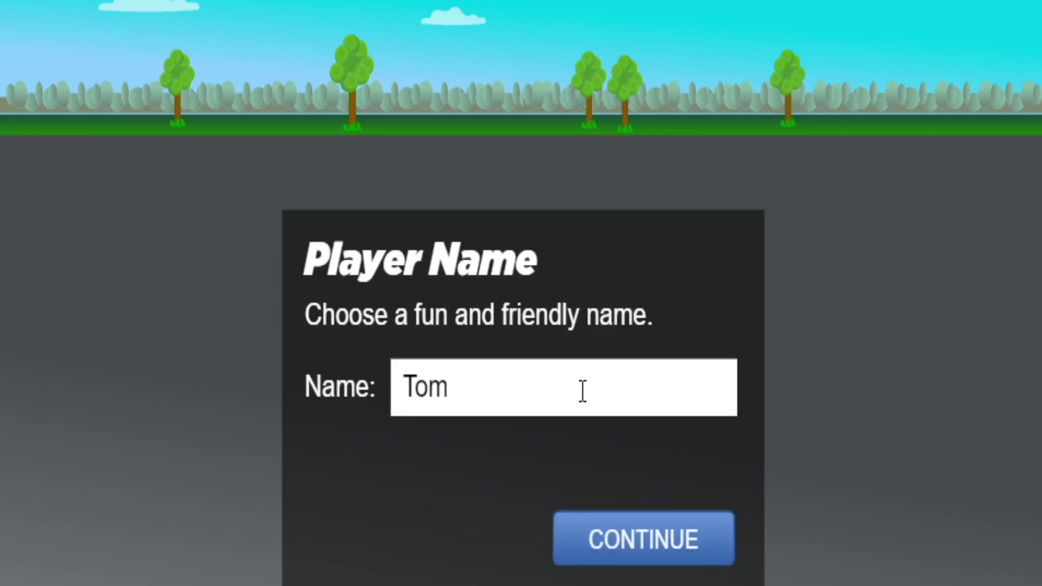
pyautogui.click(709, 540)
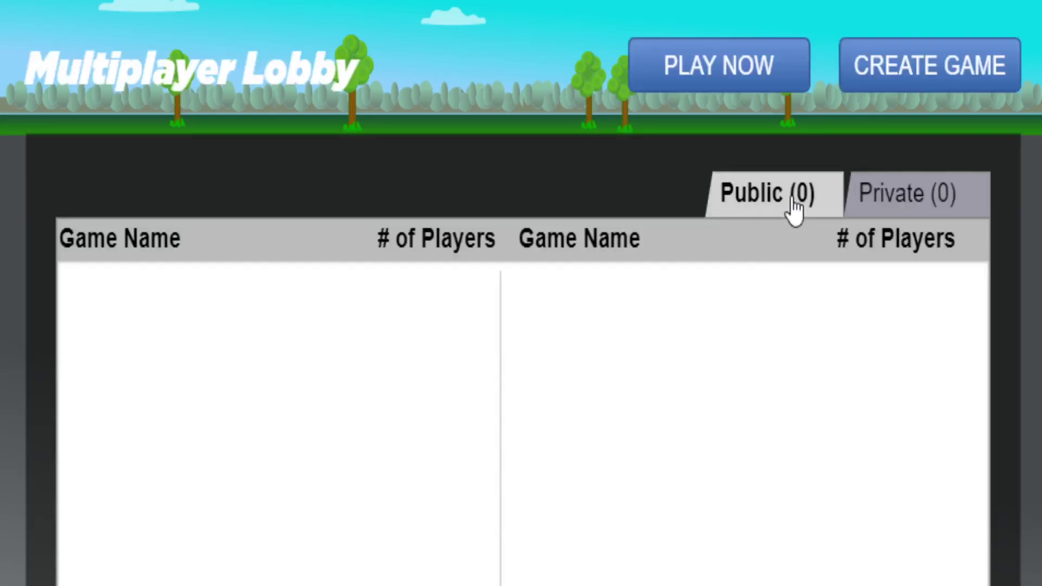
# Check the Private and Public game lists, both showing zero games.
pyautogui.click(937, 202)
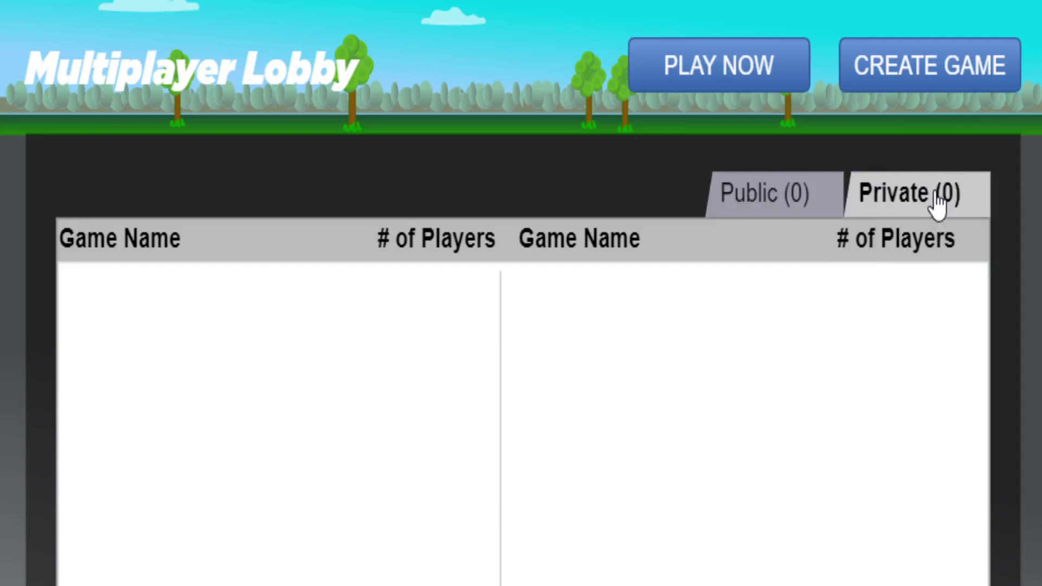
pyautogui.click(768, 203)
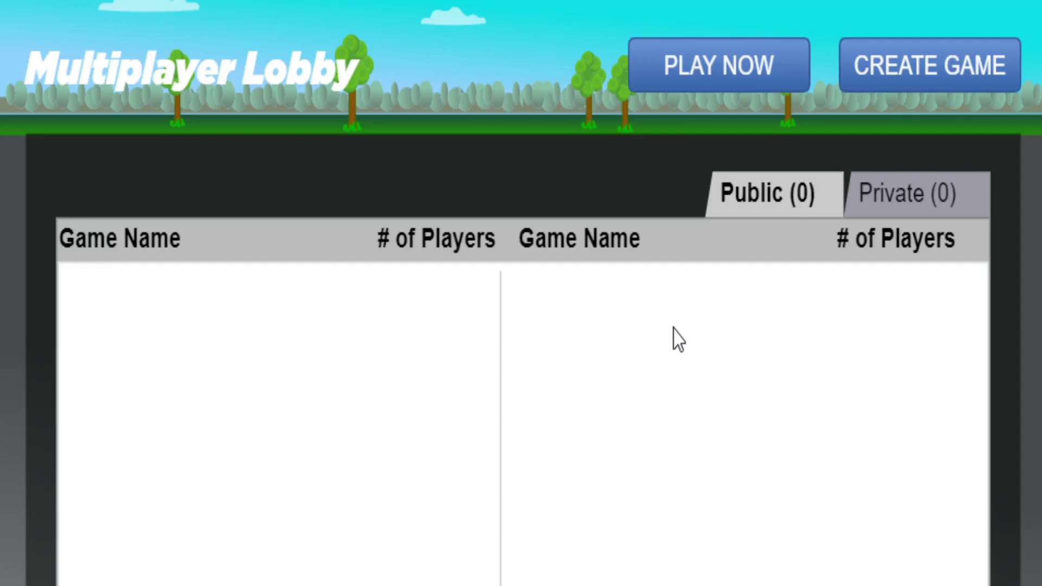
# Start a quick game, then leave Tom's Game back to the lobby.
pyautogui.click(733, 69)
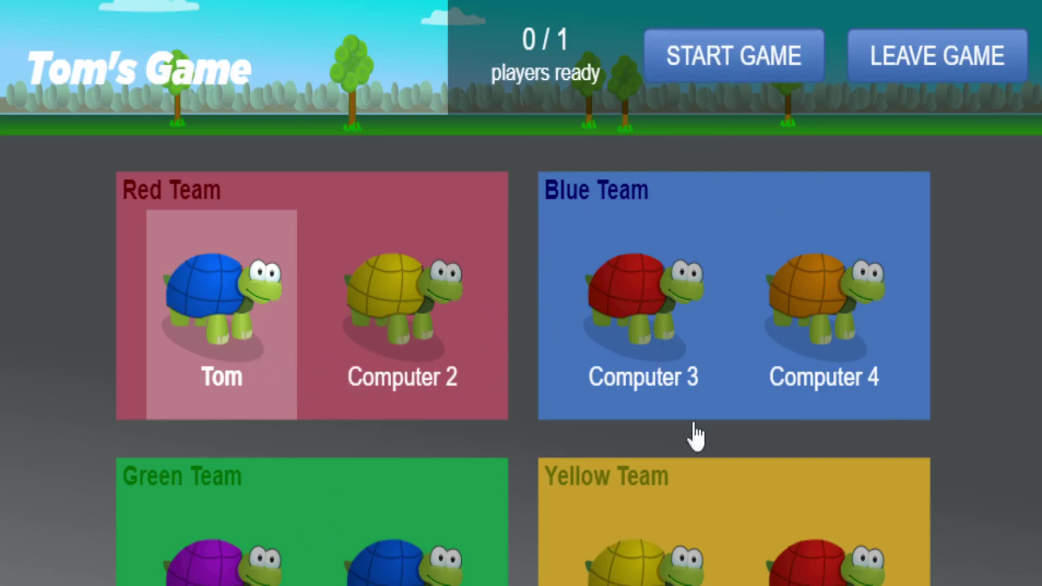
pyautogui.click(918, 75)
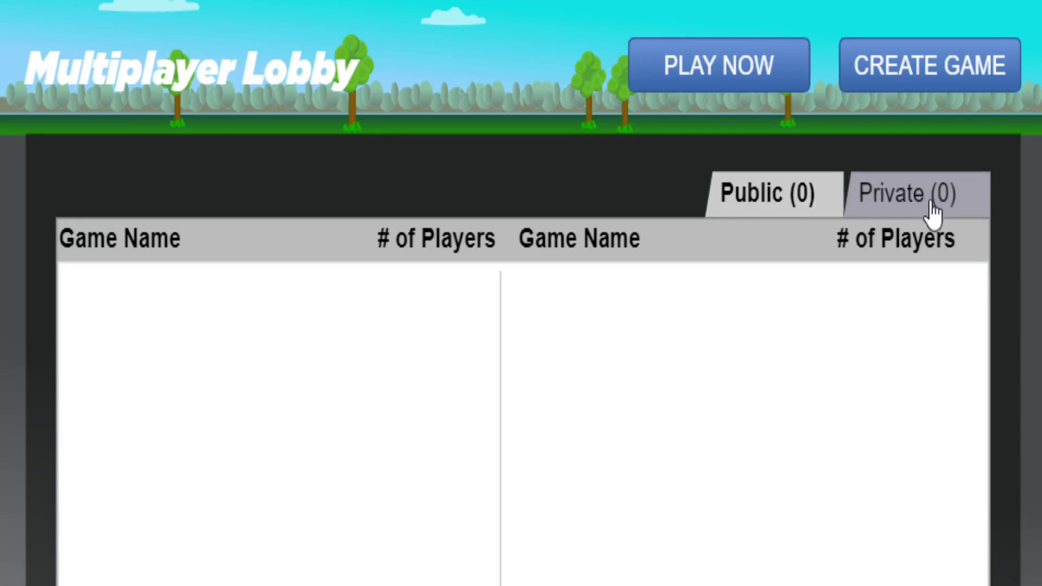
# Browse the Private and Public game lists, then bring up the Create Game dialog.
pyautogui.click(906, 196)
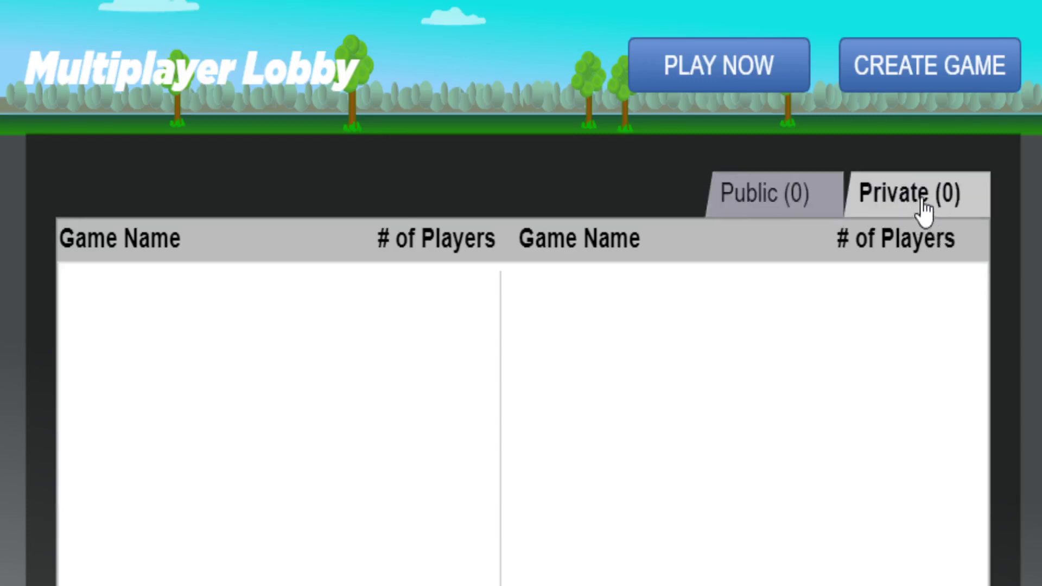
pyautogui.click(759, 213)
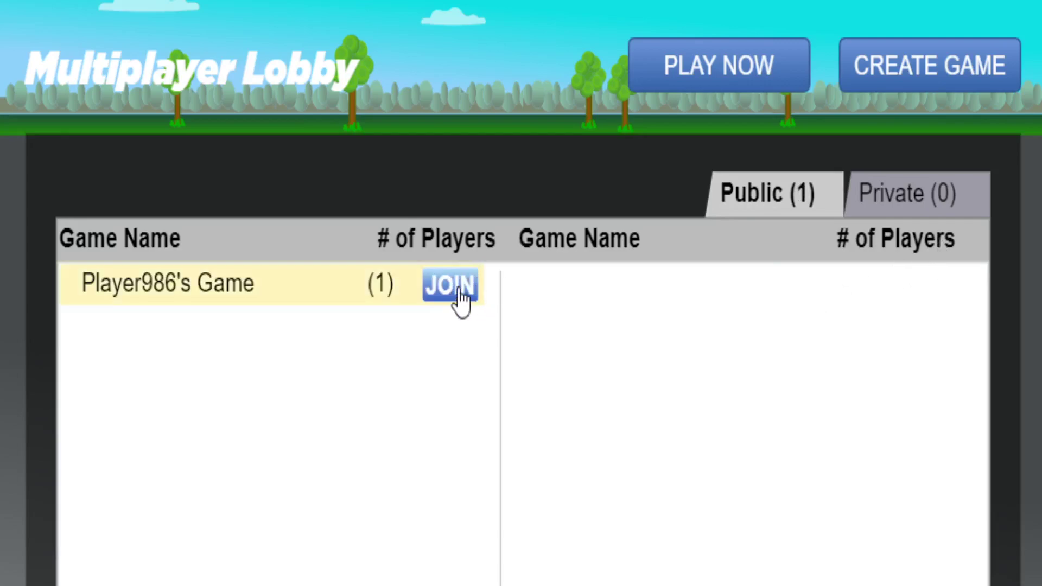
pyautogui.click(920, 199)
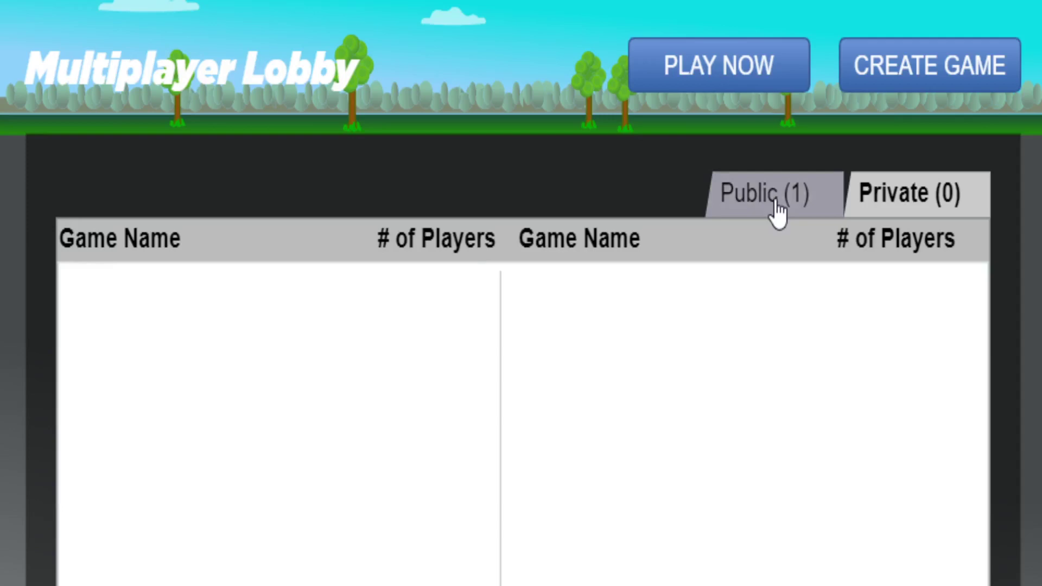
pyautogui.click(777, 211)
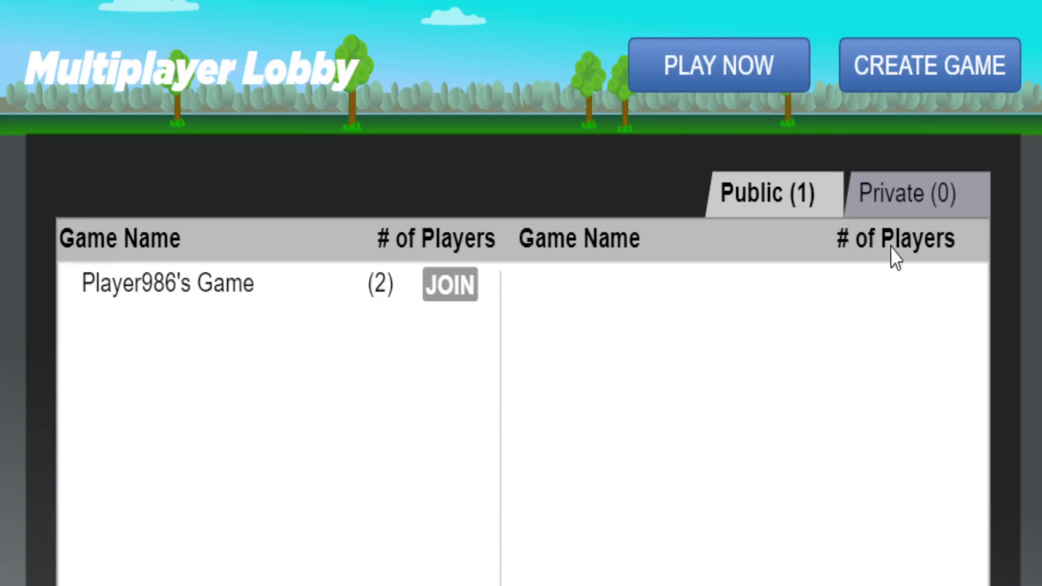
pyautogui.click(917, 208)
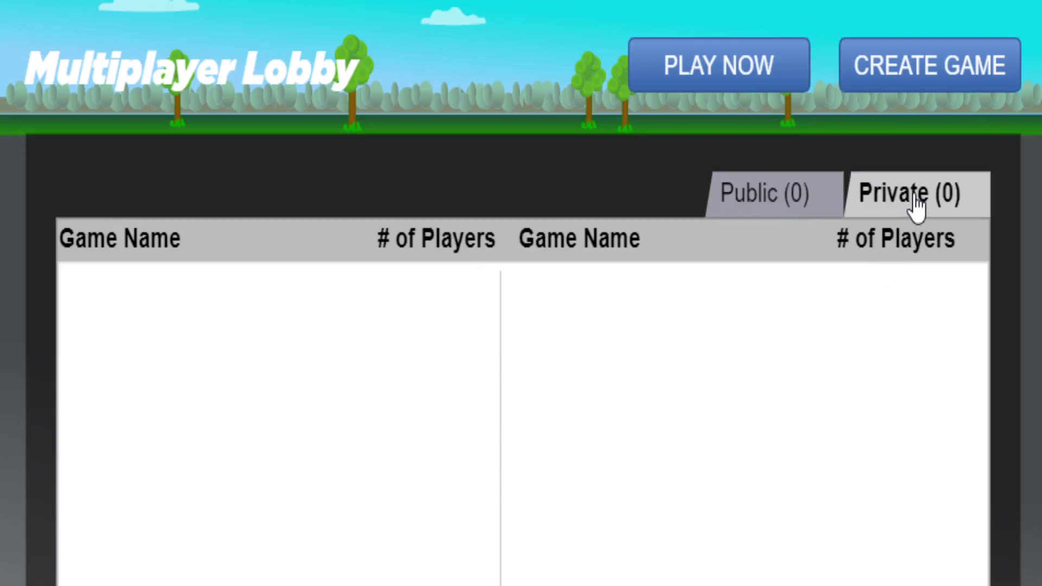
pyautogui.click(937, 75)
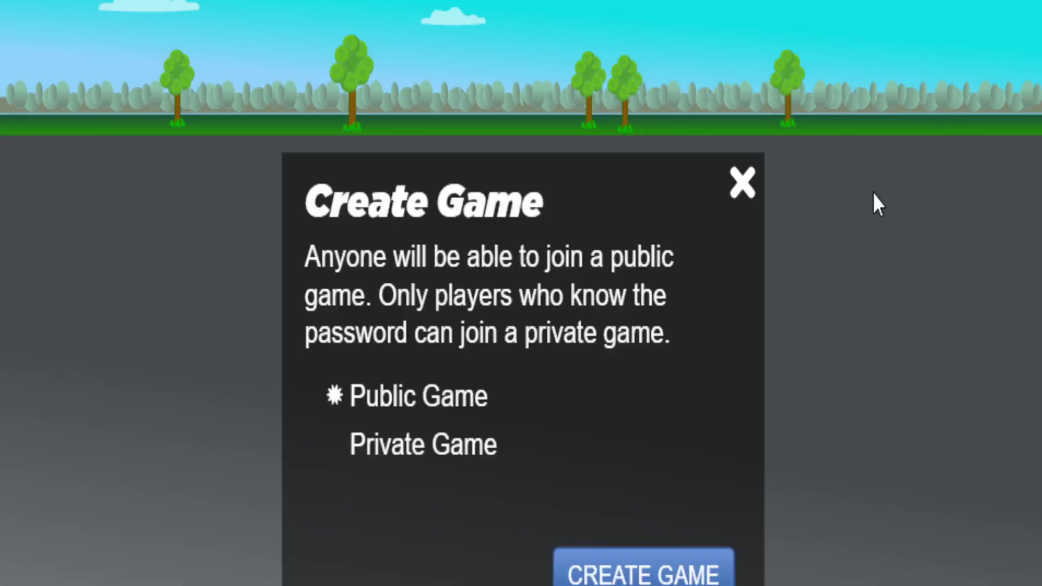
pyautogui.click(412, 447)
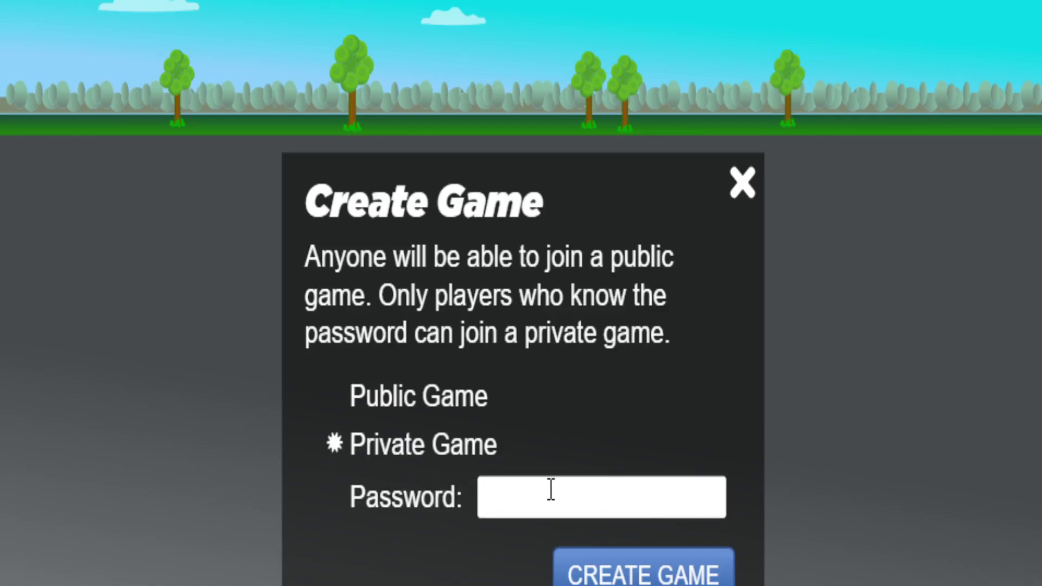
pyautogui.write('yp')
pyautogui.press('BackSpace')
pyautogui.press('BackSpace')
pyautogui.write('yo')
pyautogui.press('BackSpace')
pyautogui.press('BackSpace')
pyautogui.write('tom')
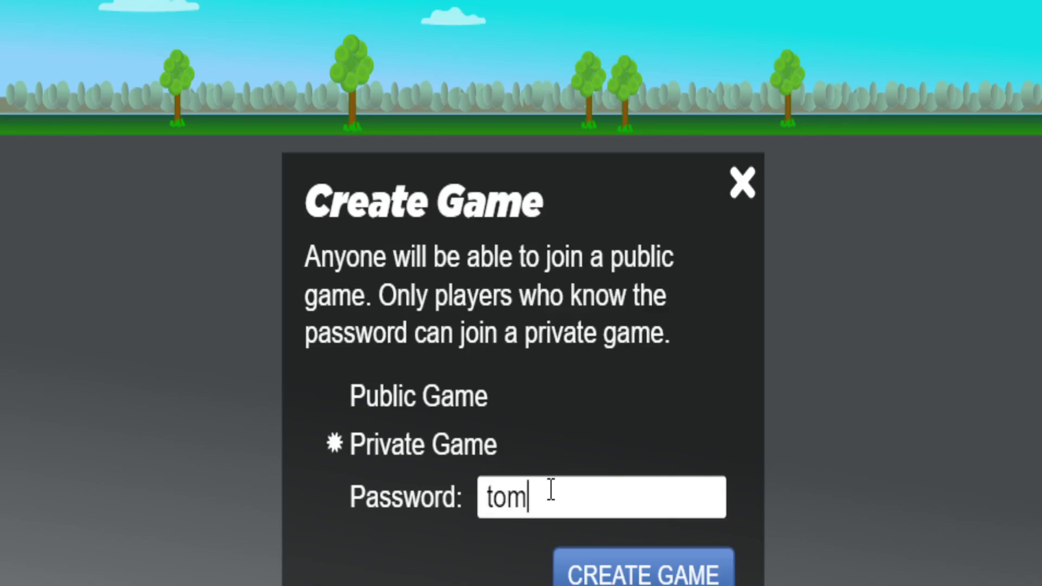
pyautogui.click(664, 574)
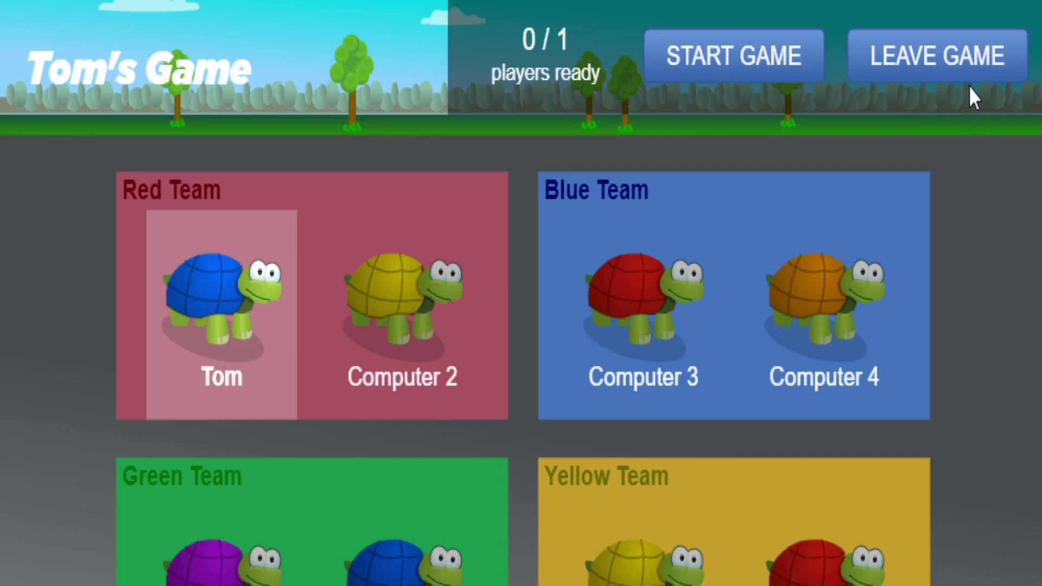
# Exit Tom's private game back to the empty lobby.
pyautogui.click(973, 60)
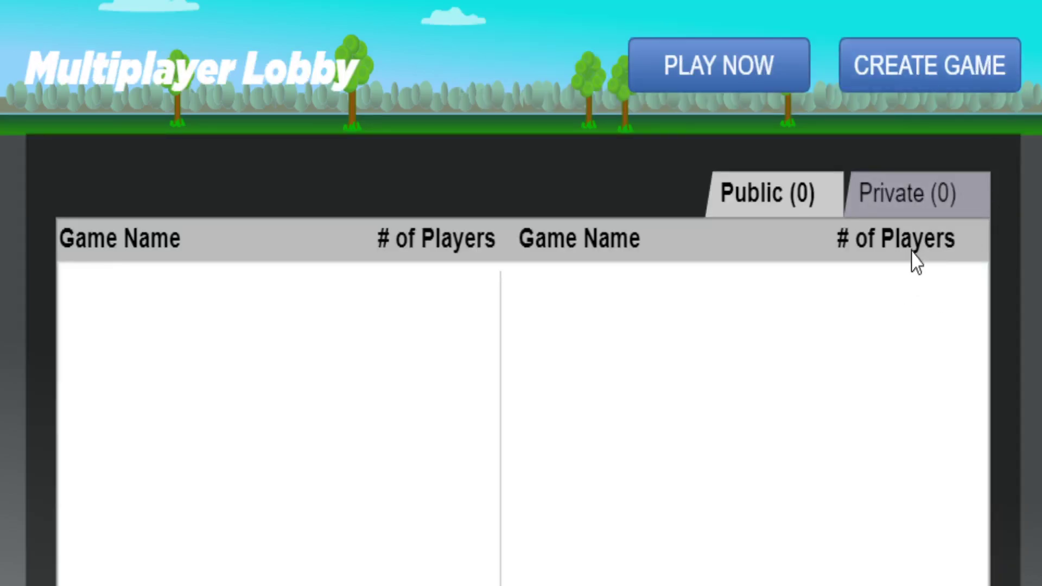